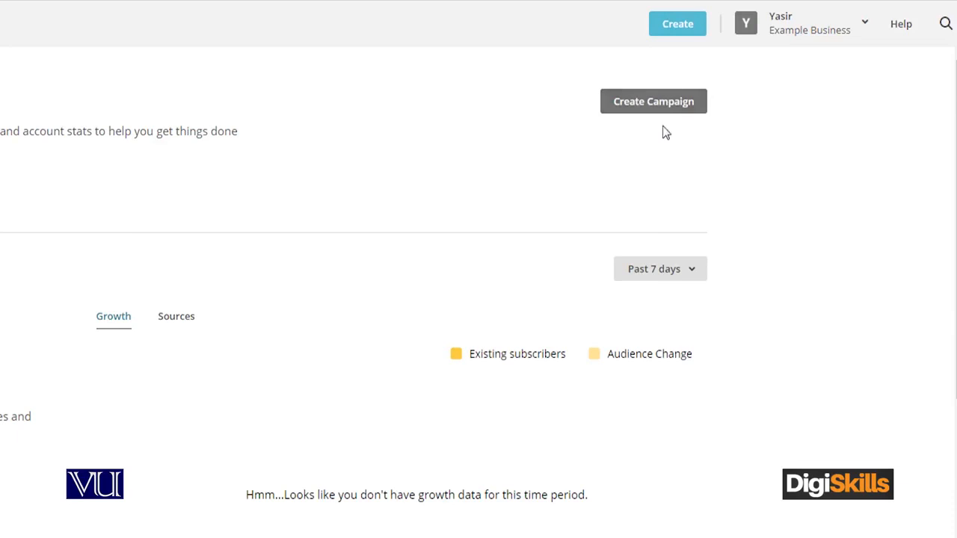
Step: Create a postcard campaign named "Eid Post Card Campaign" and accept the postcard terms of use
click(665, 106)
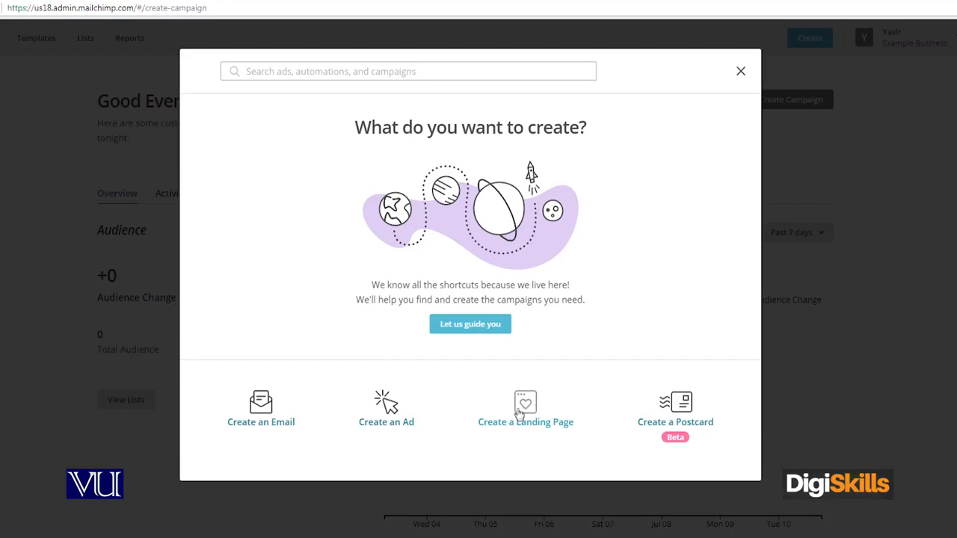
click(679, 410)
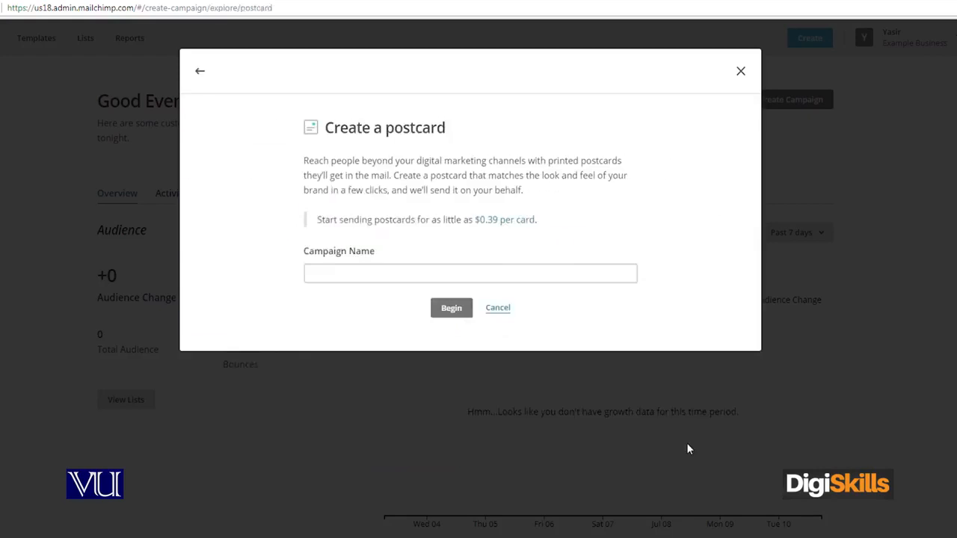
click(414, 281)
text(E)
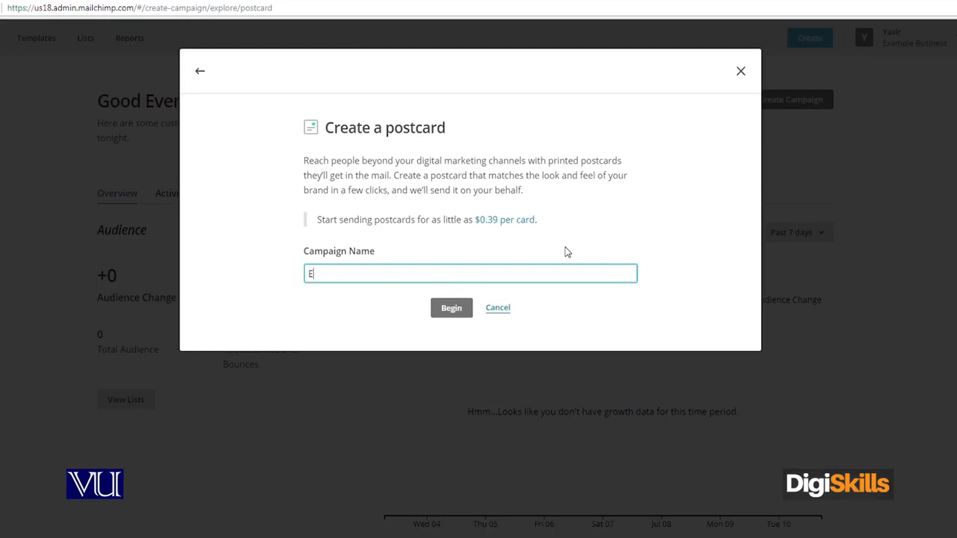
text(id Post Card Campaign)
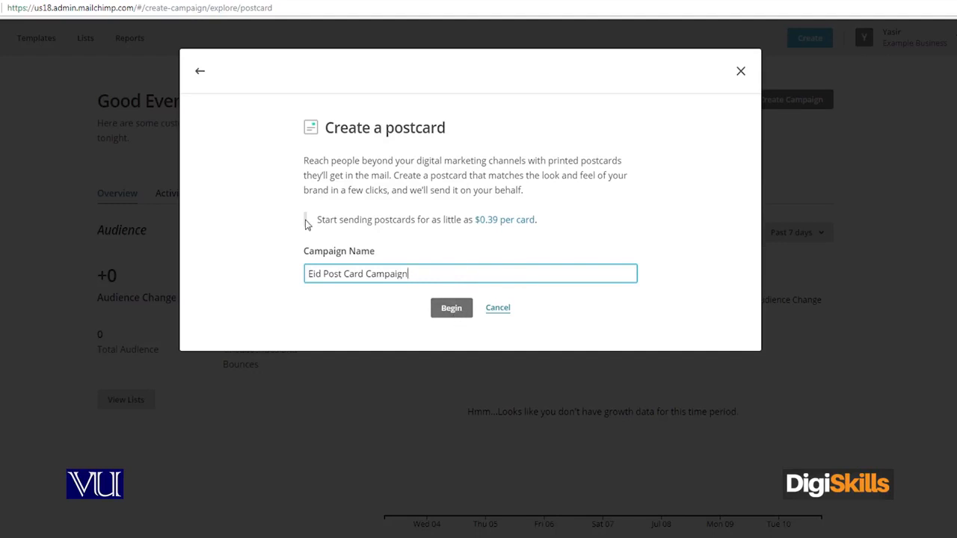
drag(312, 222, 477, 222)
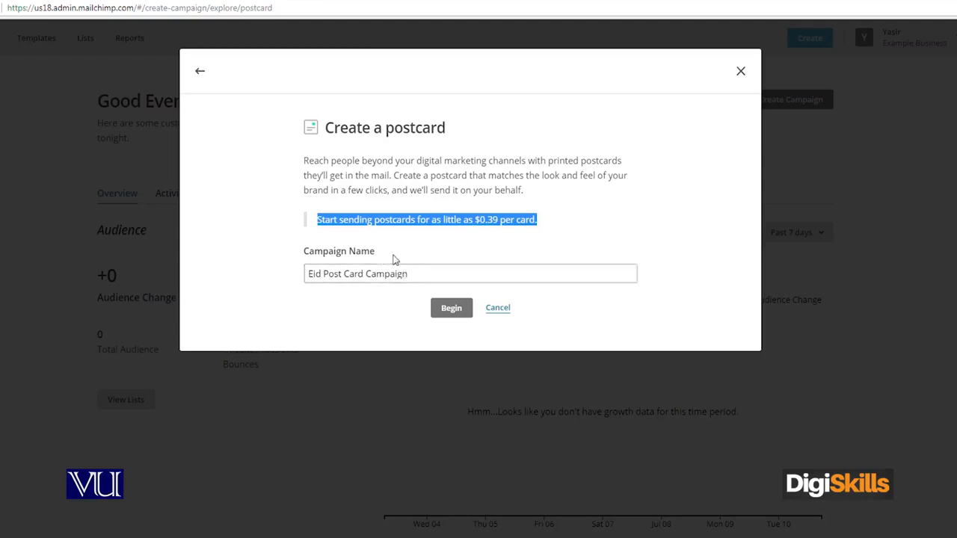
click(451, 309)
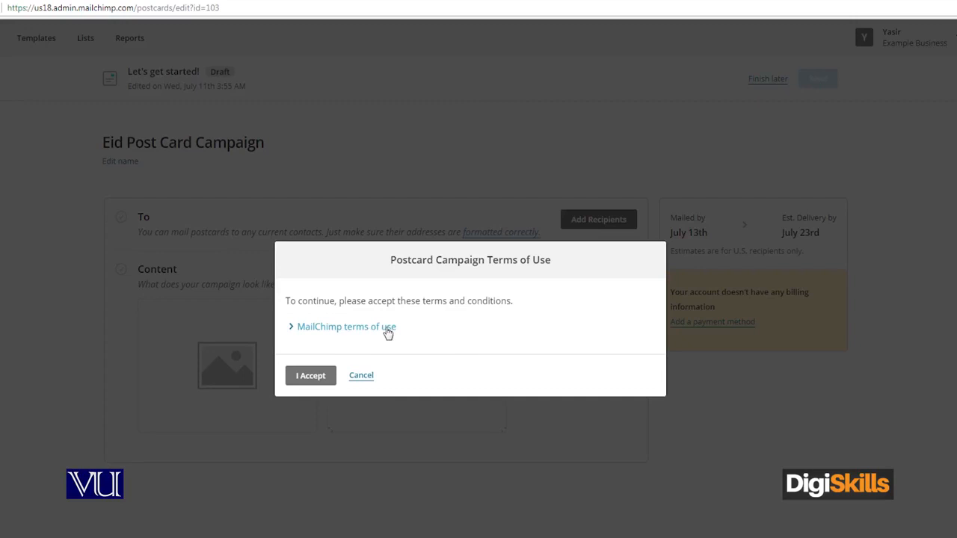
click(318, 379)
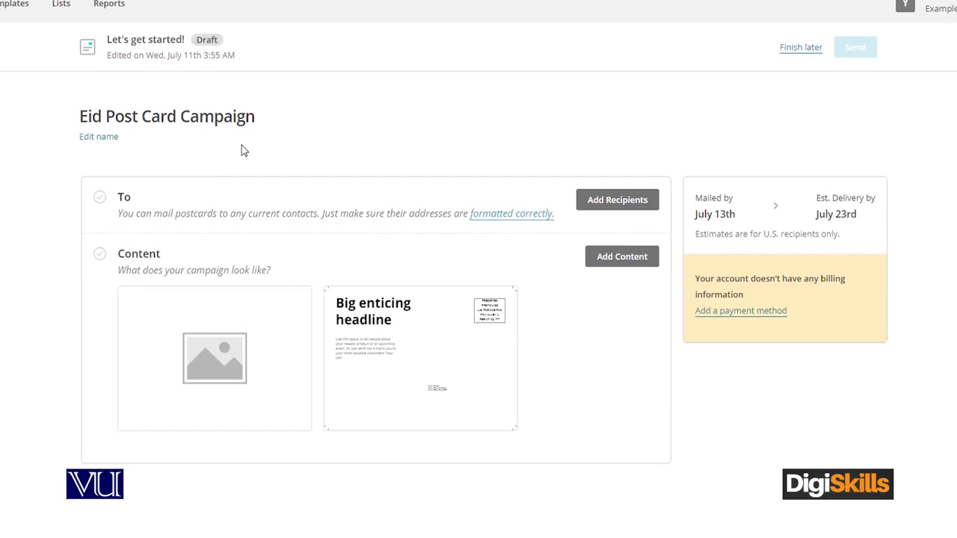
Step: Add recipients to the postcard campaign by choosing the Canada Client List
click(619, 206)
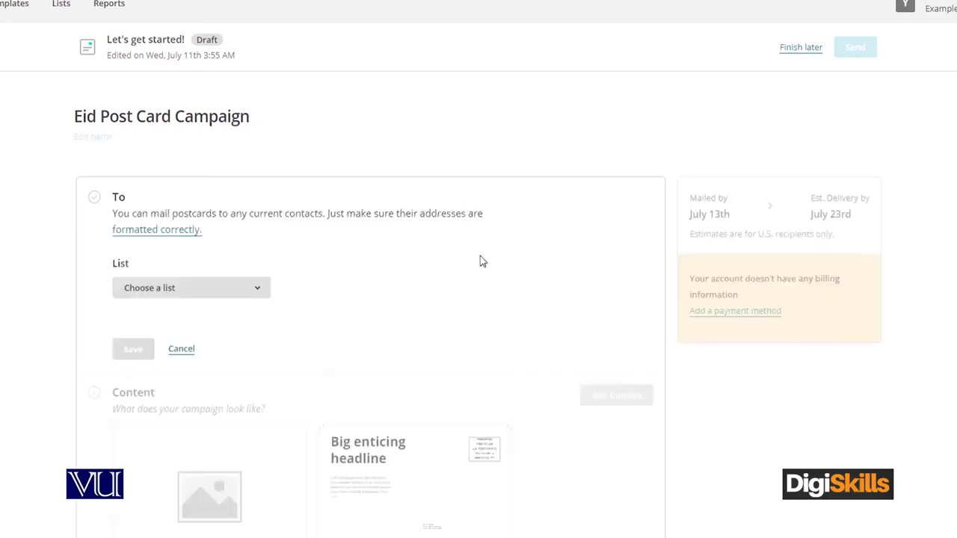
click(249, 298)
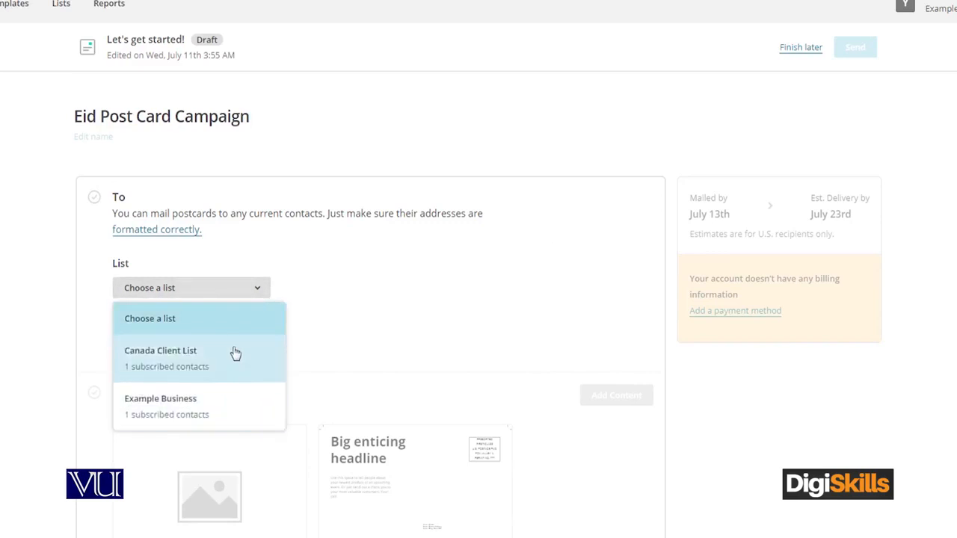
click(410, 270)
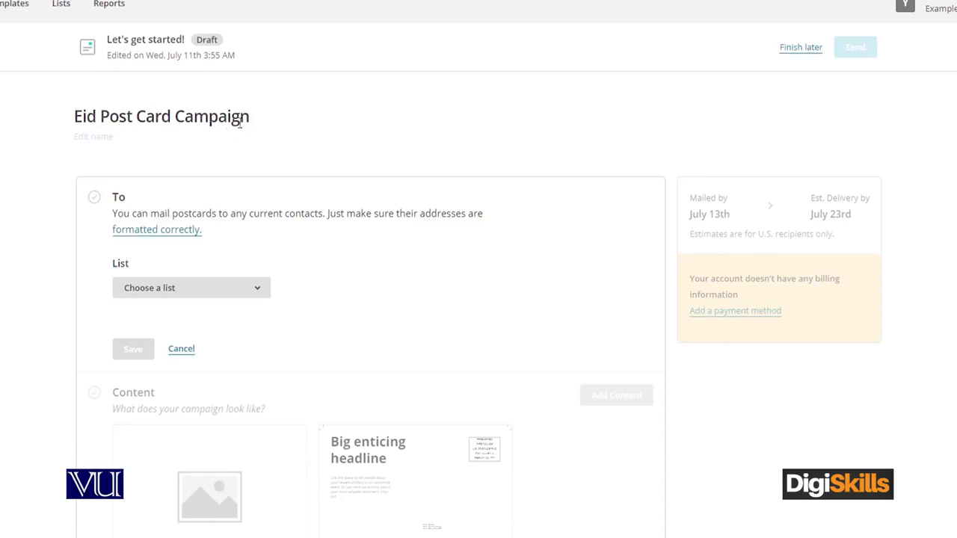
click(223, 296)
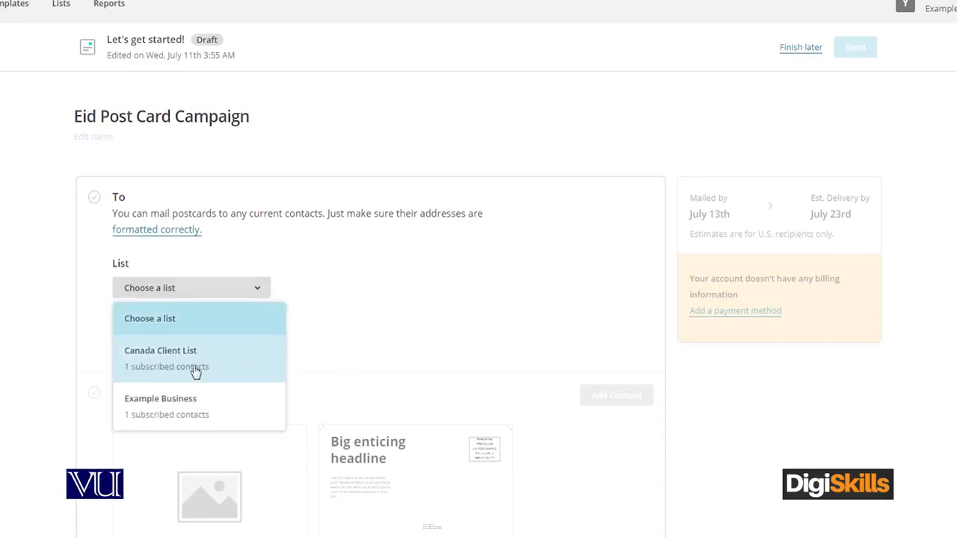
click(220, 370)
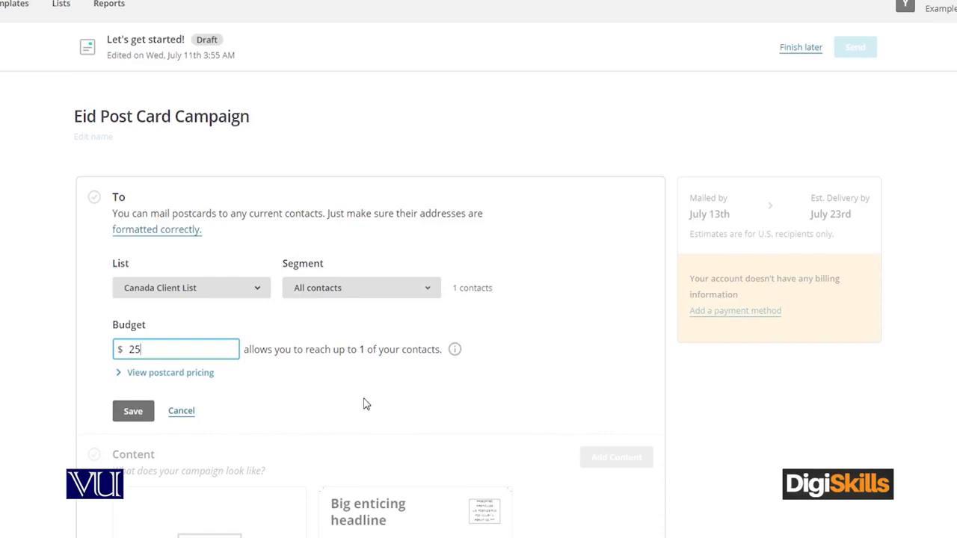
Step: Expand the postcard pricing table and examine the postcard and postage prices for the 1 - 50 quantity
click(123, 375)
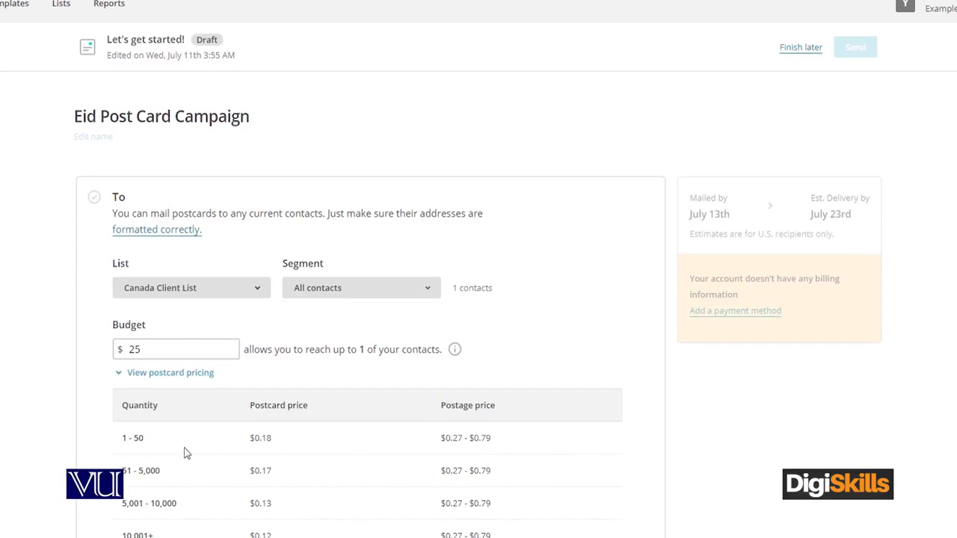
drag(273, 444, 250, 442)
drag(499, 444, 429, 444)
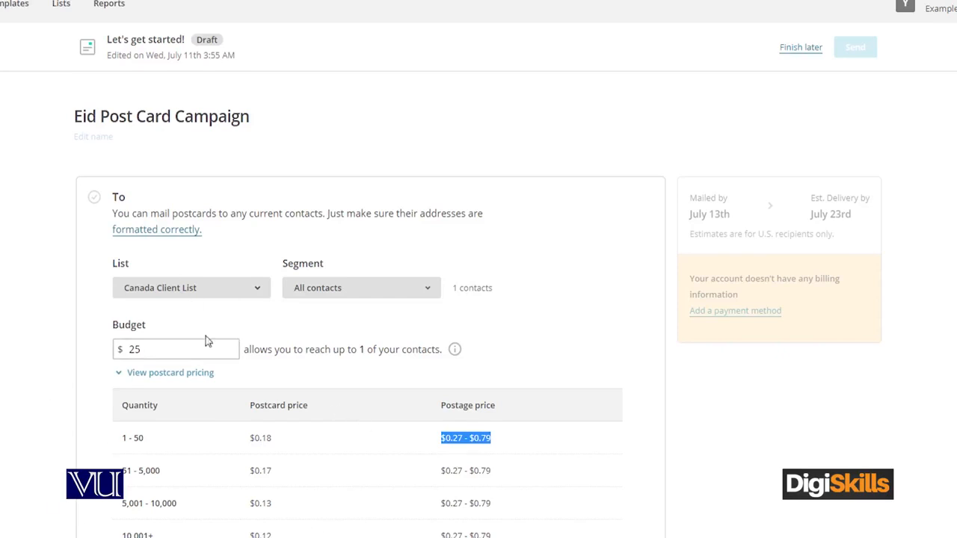
Step: Set the campaign budget to $15 and save the recipient settings
drag(156, 349, 8, 349)
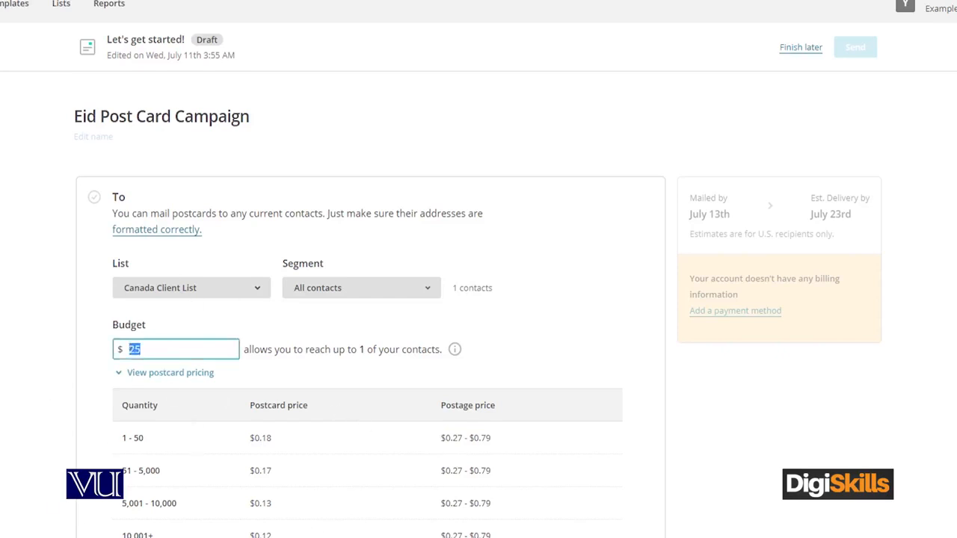
text(1)
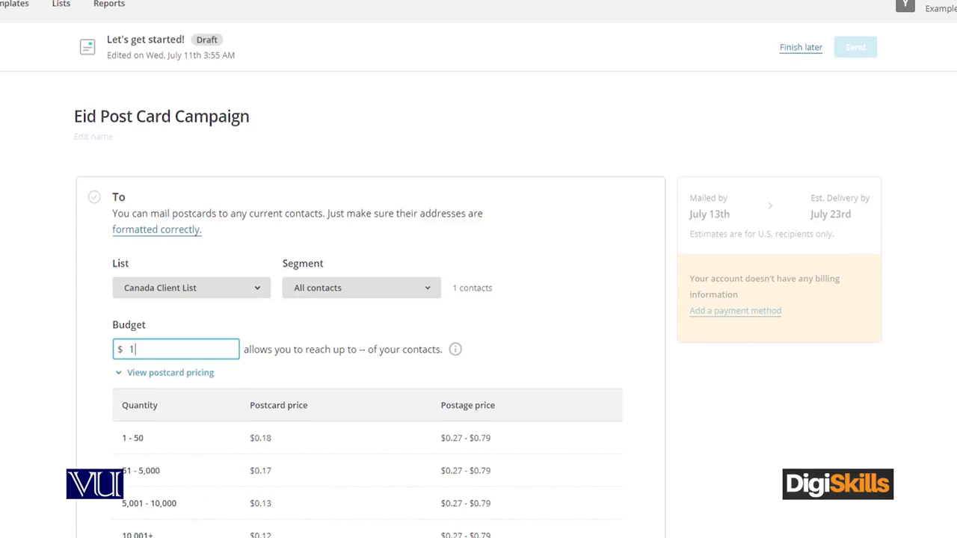
click(37, 376)
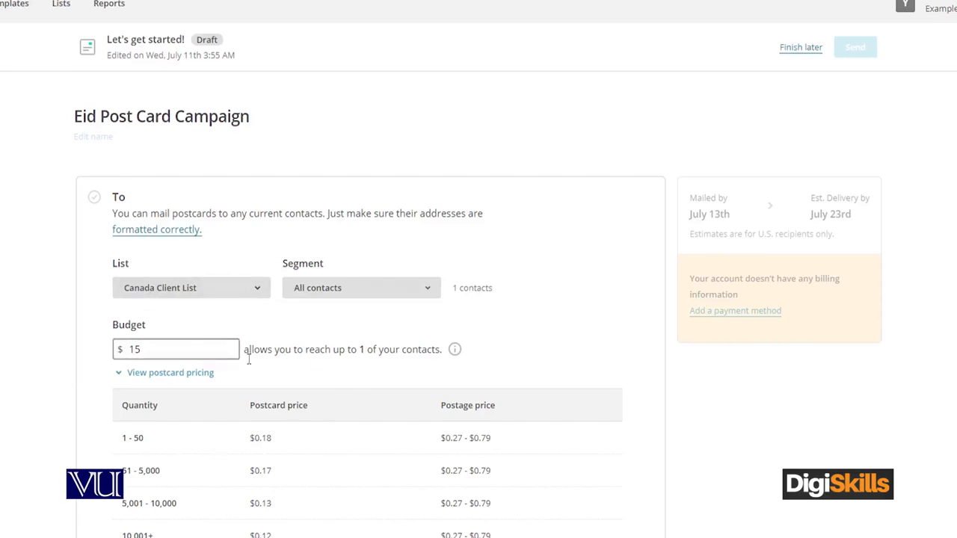
scroll(420, 385, down, 1)
scroll(420, 385, down, 2)
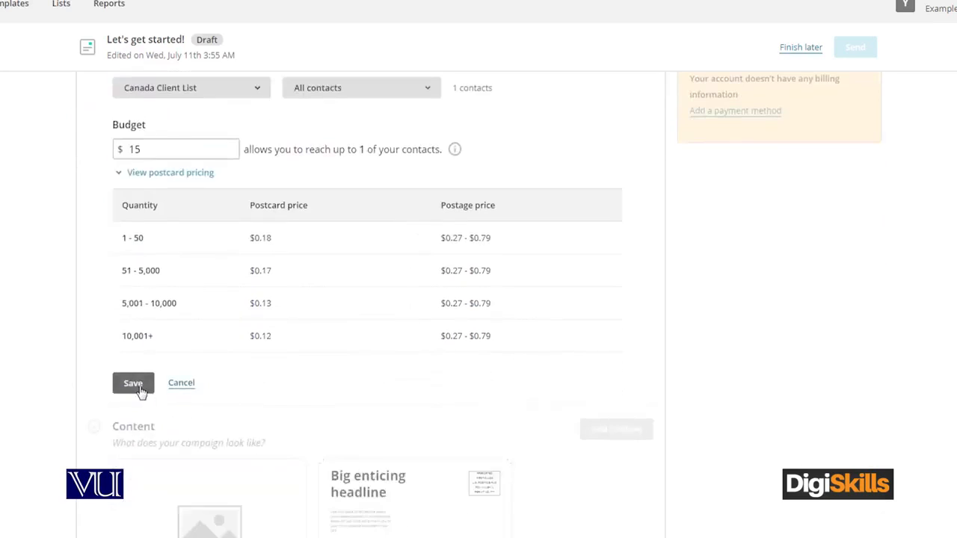
click(141, 389)
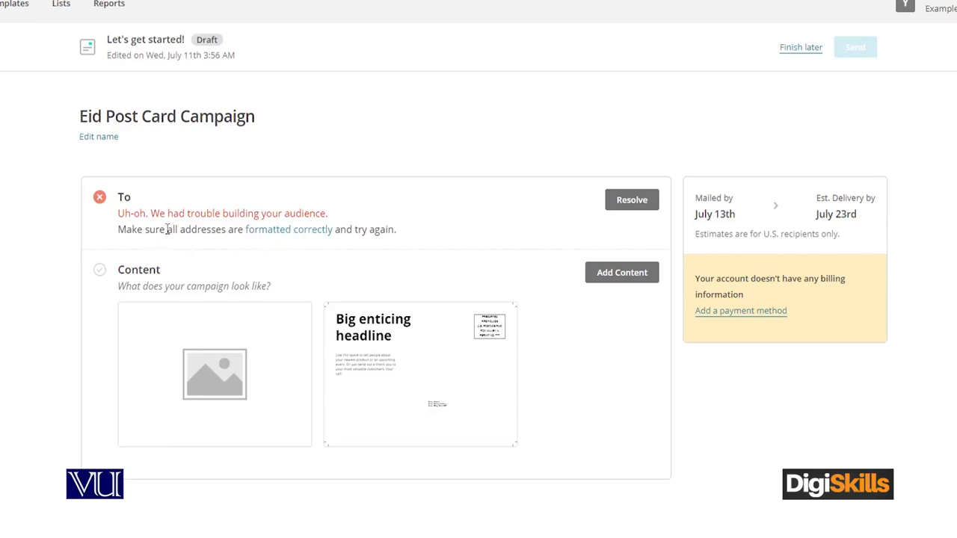
Step: Read the help article on correct address formatting, then close it and return to the postcard campaign
drag(179, 231, 213, 234)
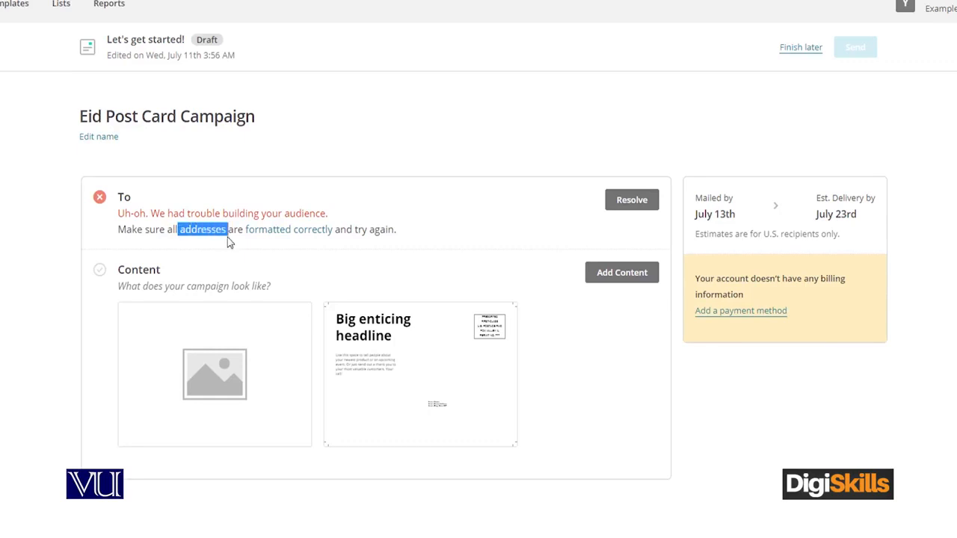
click(259, 233)
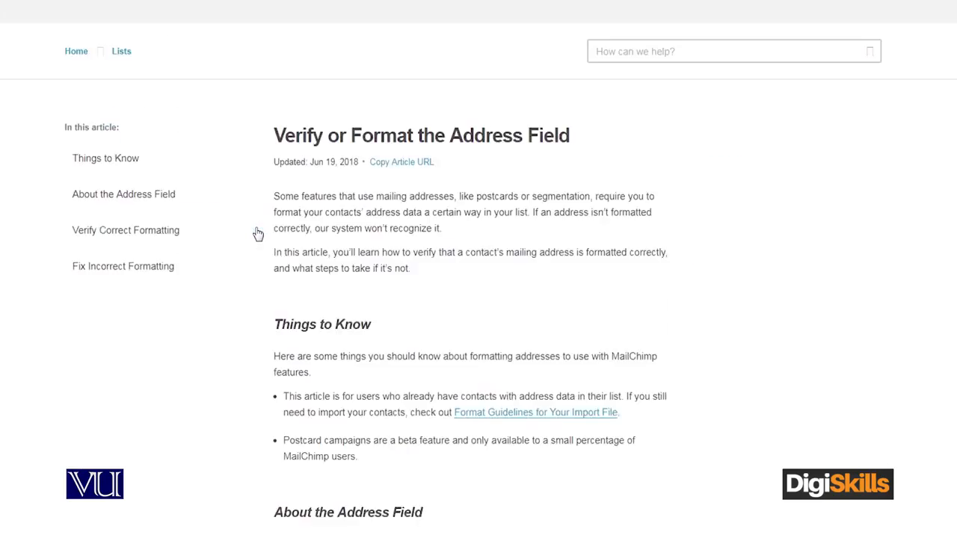
scroll(492, 326, down, 5)
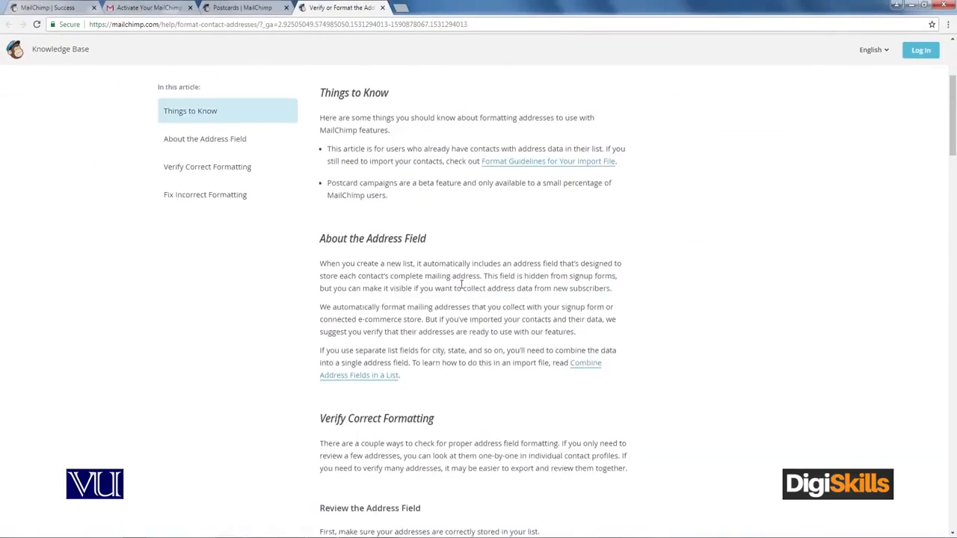
scroll(492, 327, down, 3)
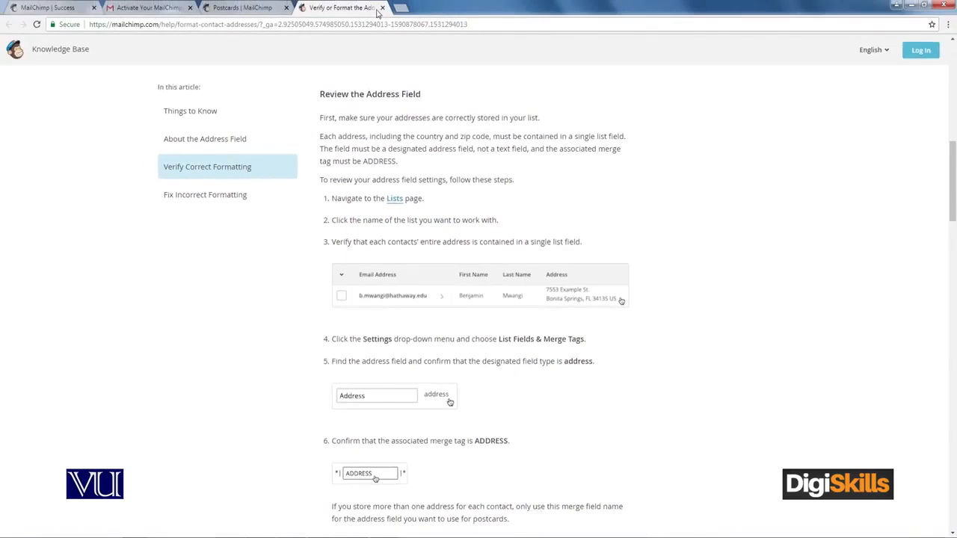
click(382, 8)
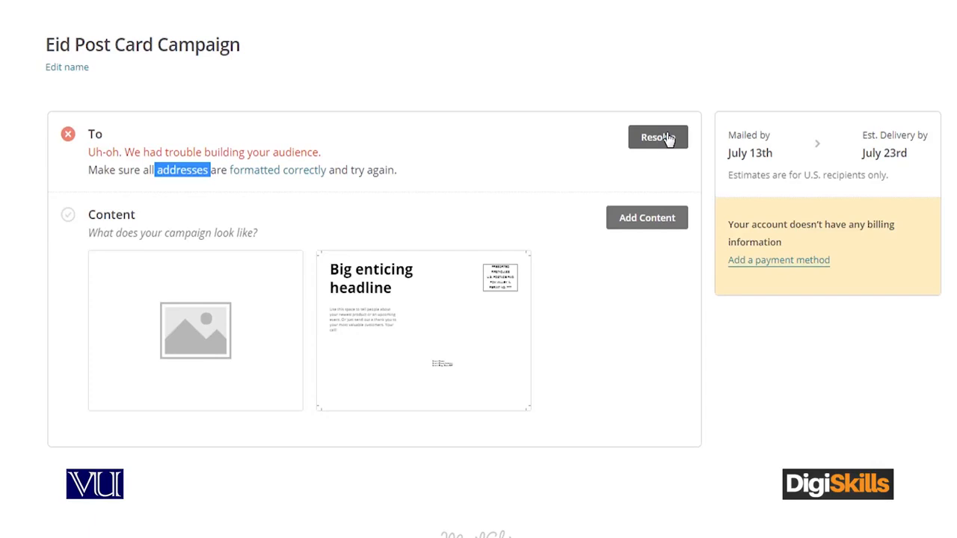
click(461, 173)
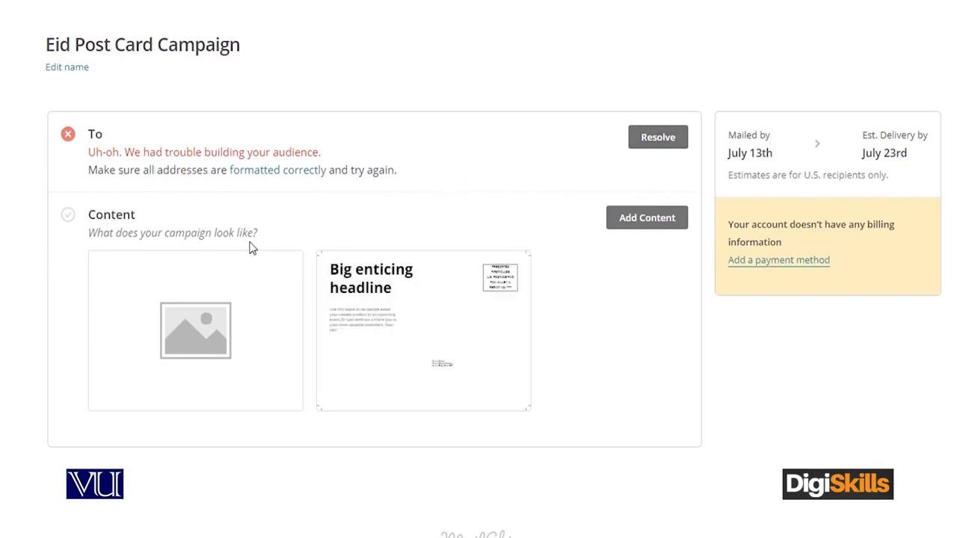
Step: Start adding the campaign content and enter "Eid Mubarik Post Card" as the heading on the postcard's back
mouse_move(383, 318)
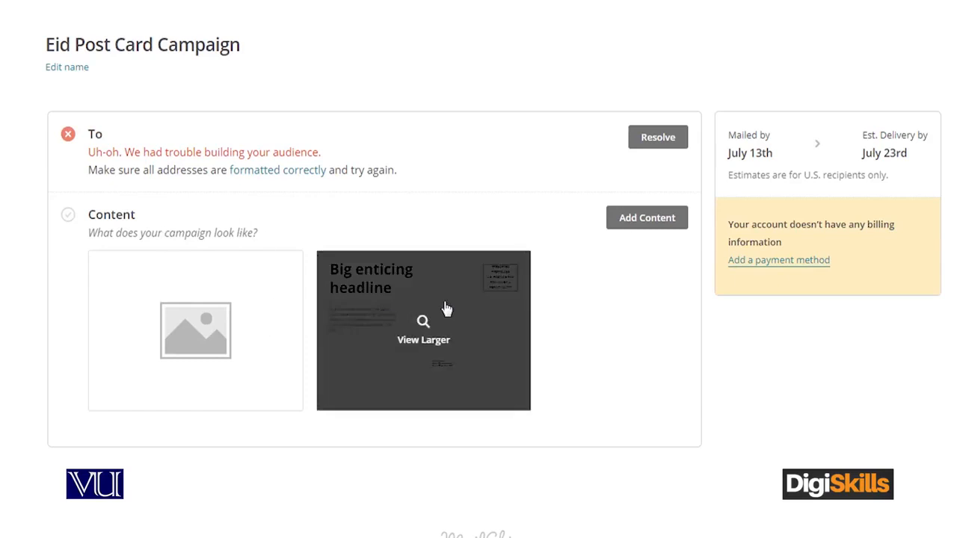
click(628, 220)
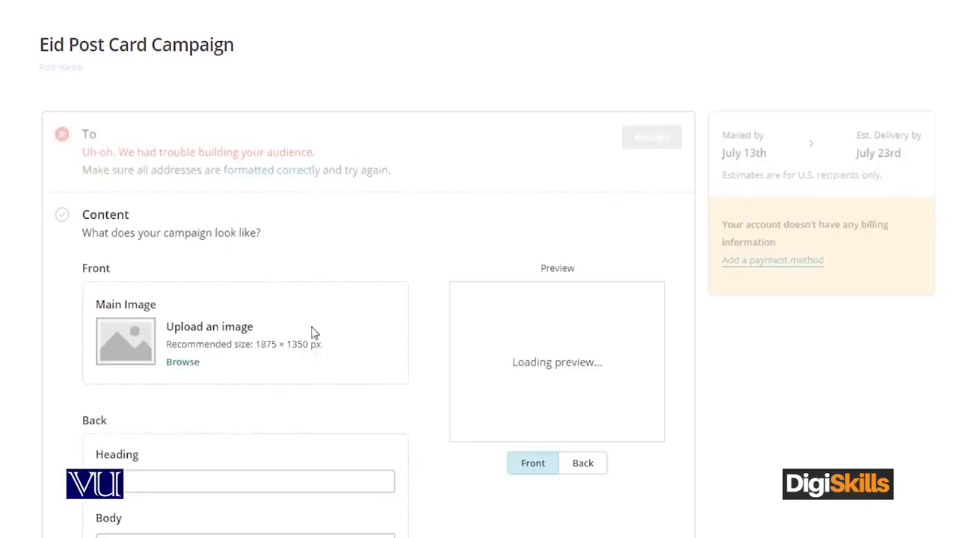
scroll(479, 299, down, 2)
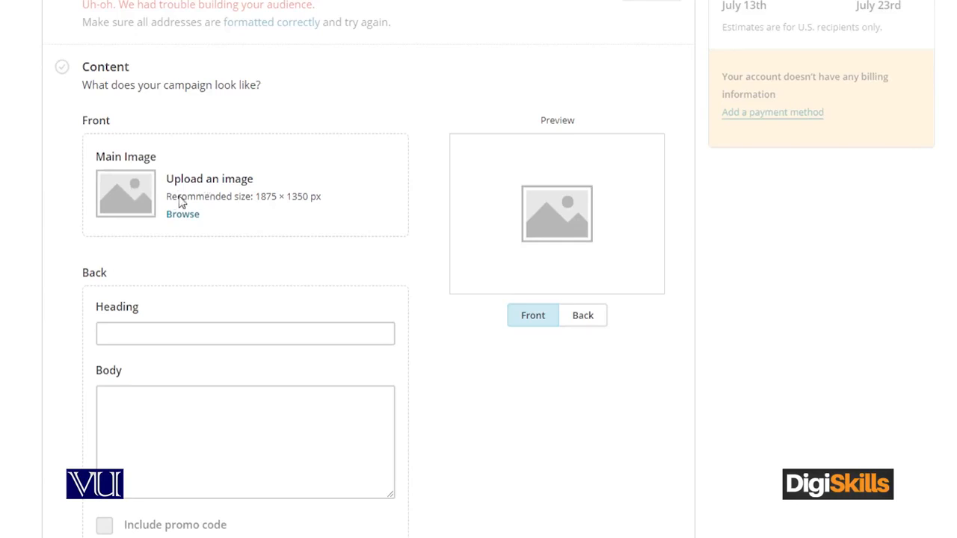
scroll(145, 302, down, 1)
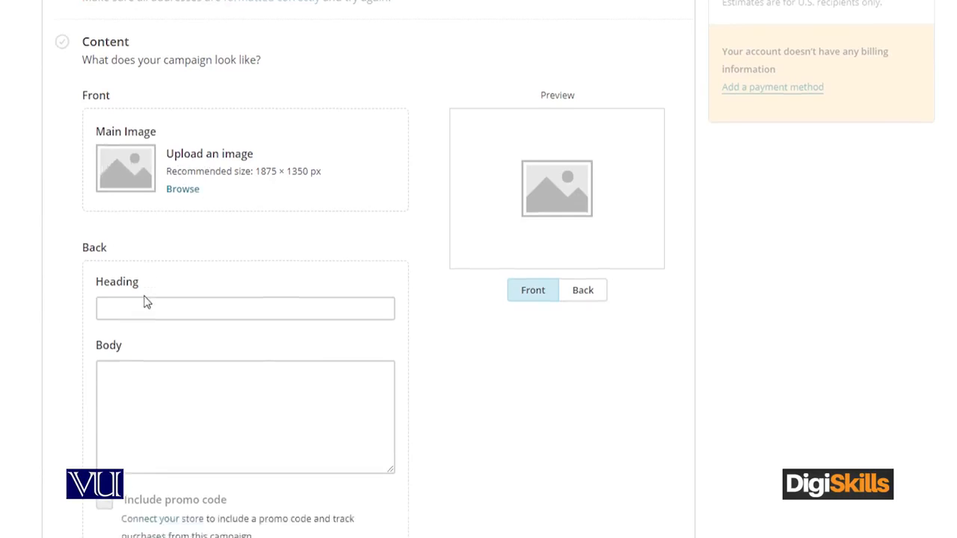
click(132, 267)
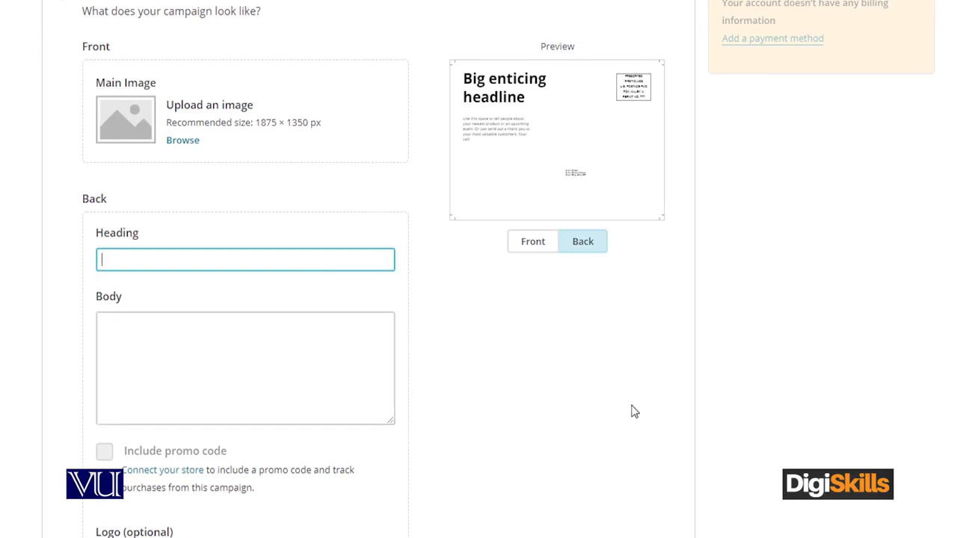
text(Eid Mubarik Post)
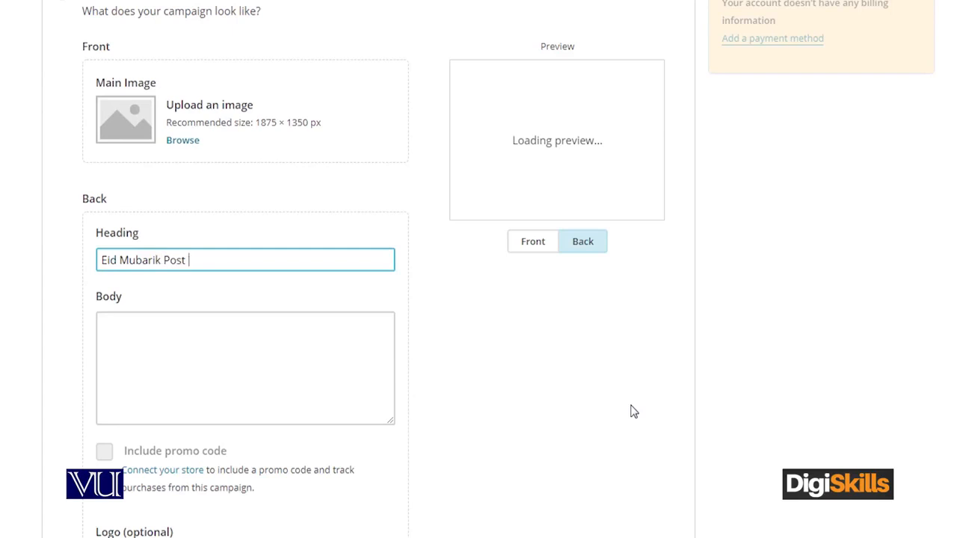
text(rd)
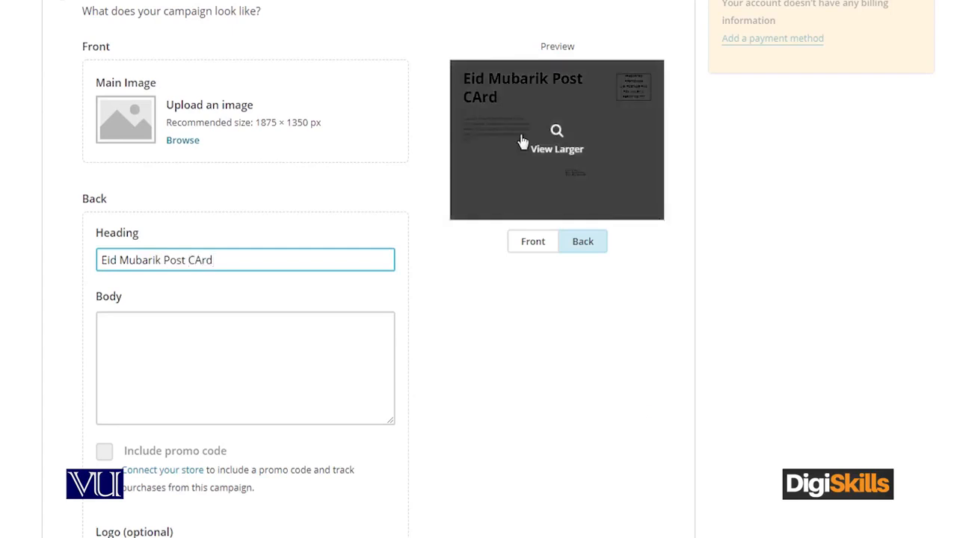
click(200, 259)
key(BackSpace)
text(a)
Step: Enter "We appreciate your business. Thanks for being a wonderful customer." as the body text on the postcard's back
key(Tab)
text(We a)
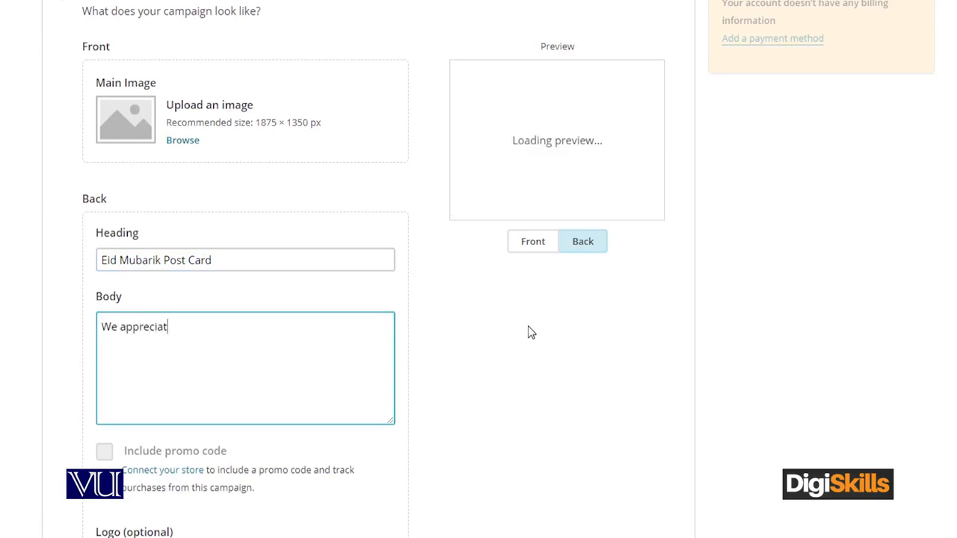
text(ppreciate your business. Thanks)
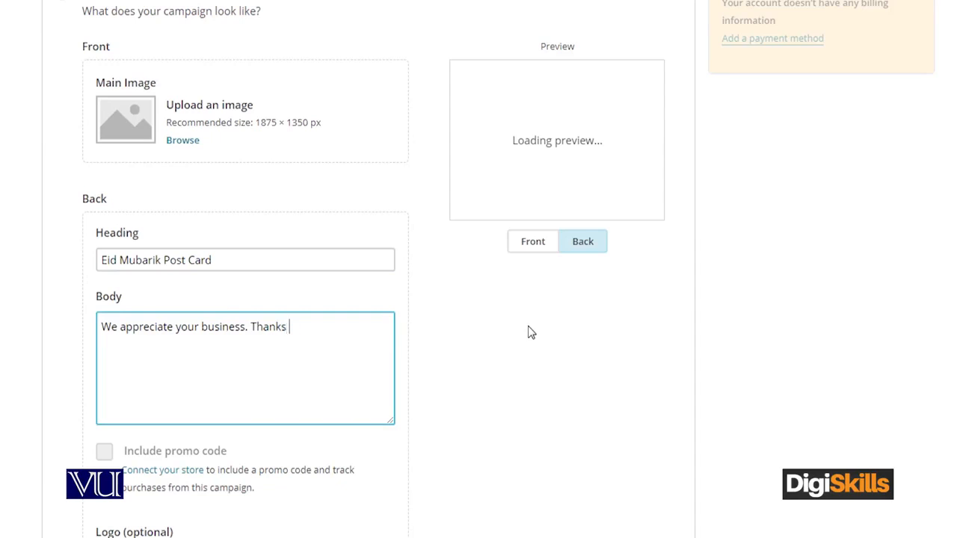
text( for being a wonder)
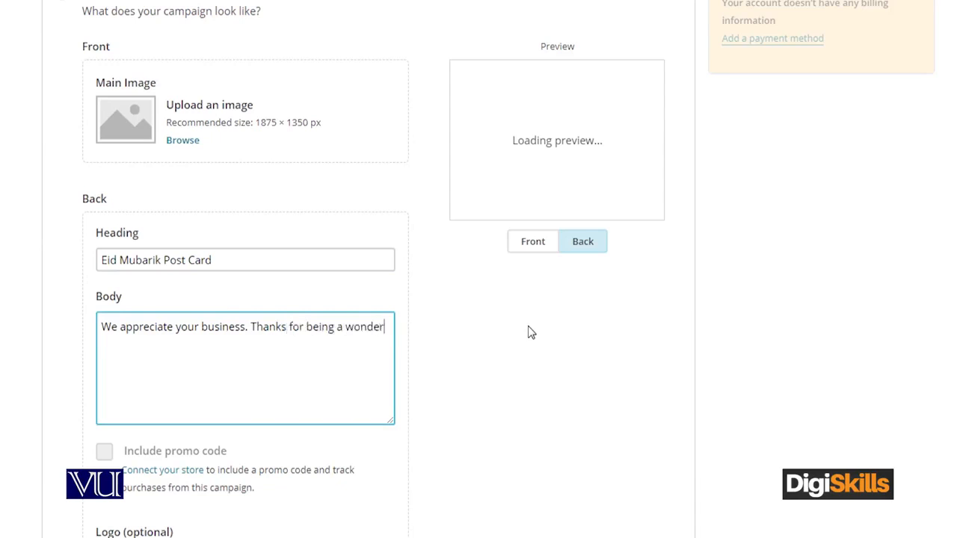
text(ful custom)
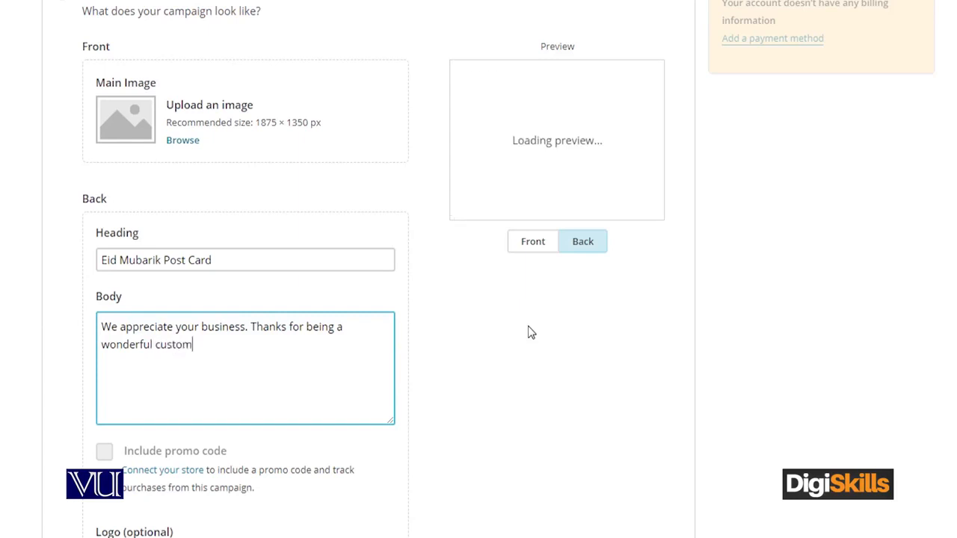
text(er.)
Step: Review the promo code and logo options, and preview the postcard's front and then its back
scroll(167, 463, down, 1)
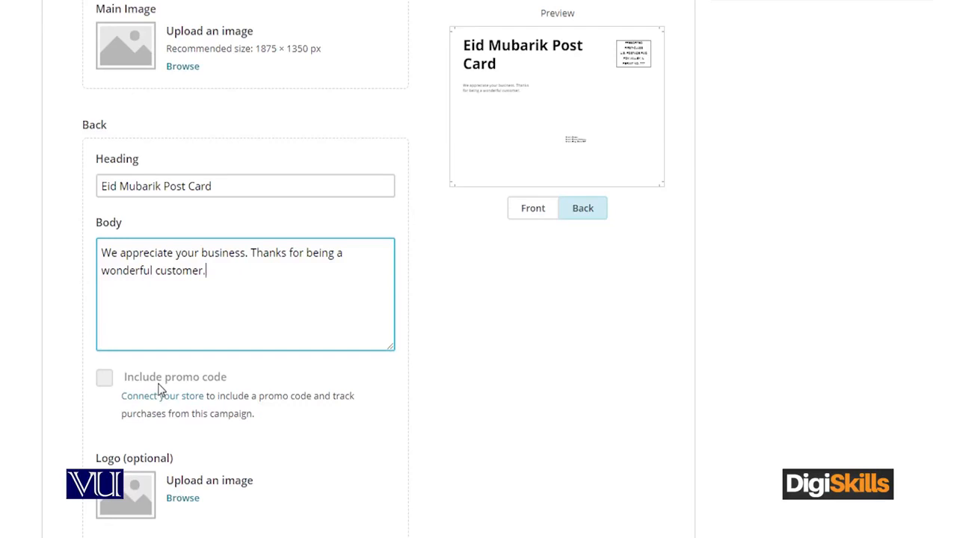
scroll(177, 364, down, 1)
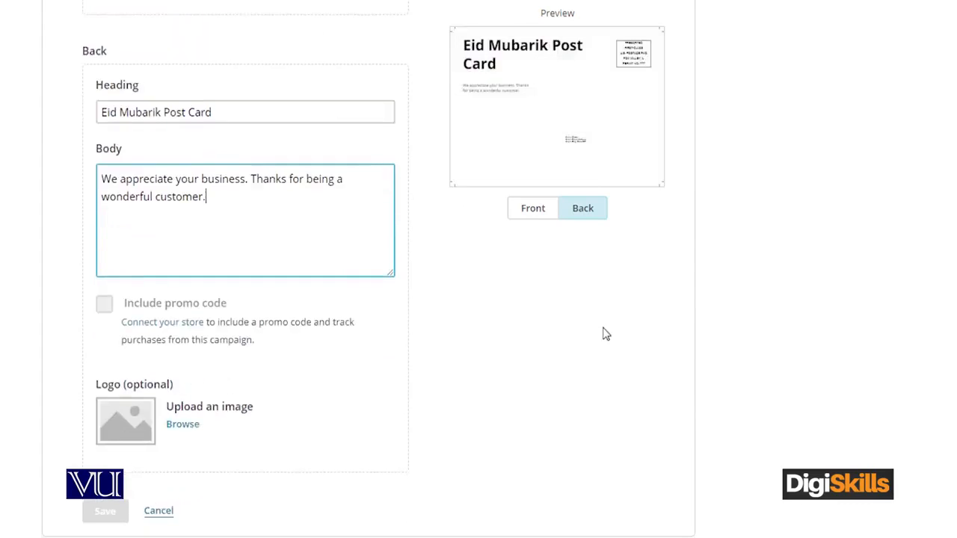
click(530, 213)
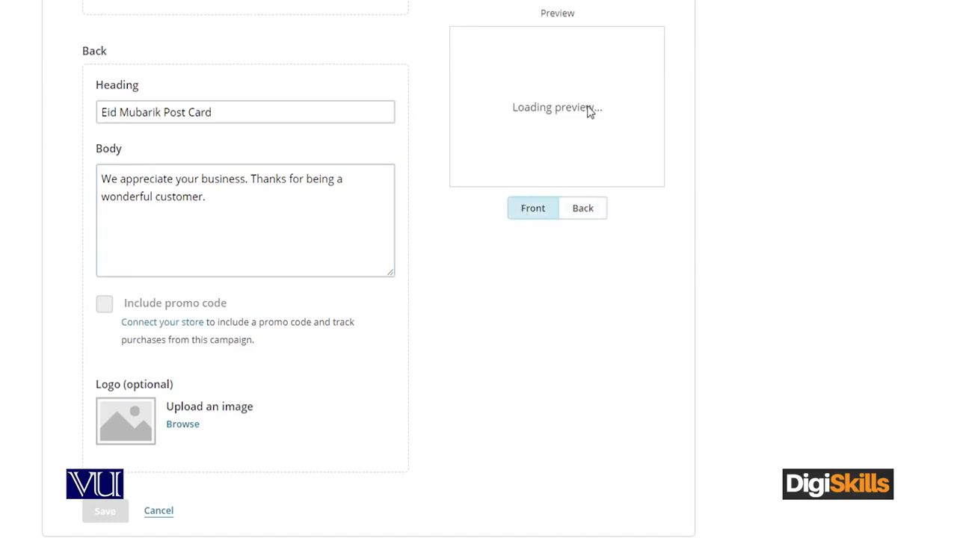
scroll(156, 222, up, 3)
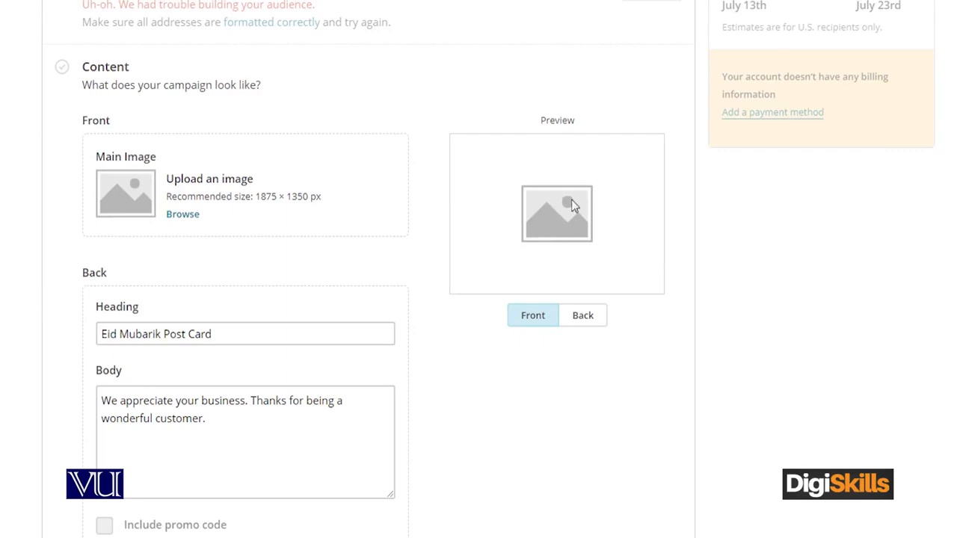
click(591, 316)
scroll(553, 224, down, 2)
scroll(548, 238, down, 2)
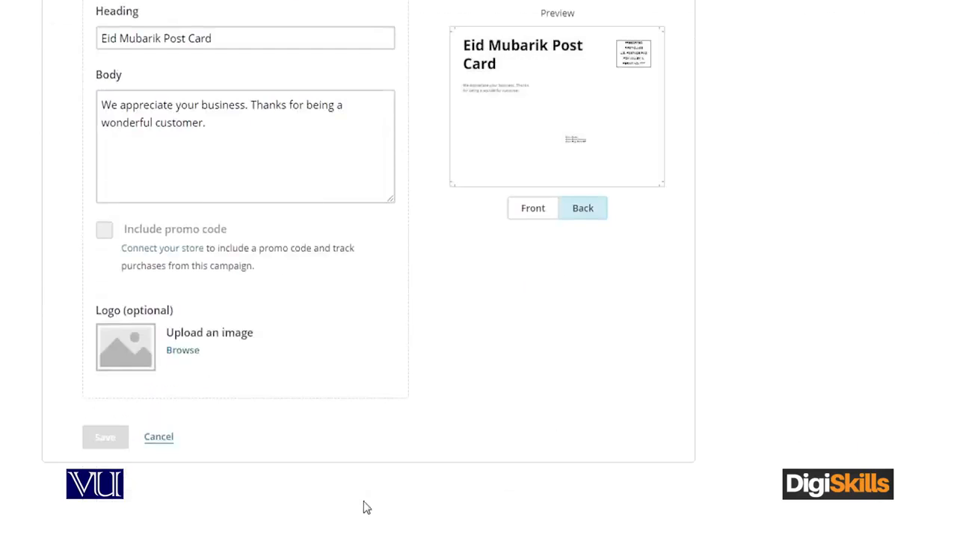
scroll(317, 421, up, 6)
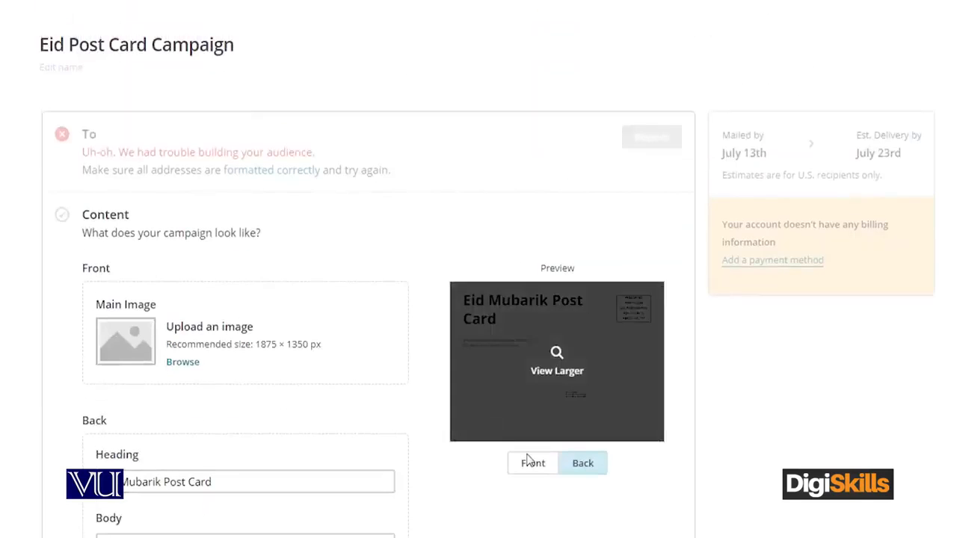